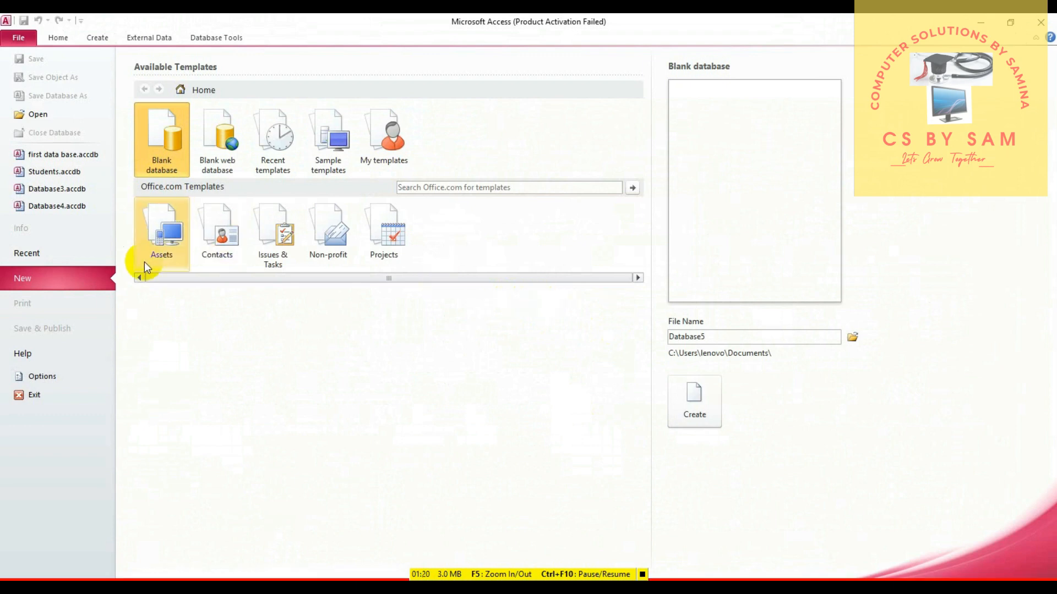
Open the "first data base.accdb" database and start the Form Wizard
click(653, 428)
click(67, 157)
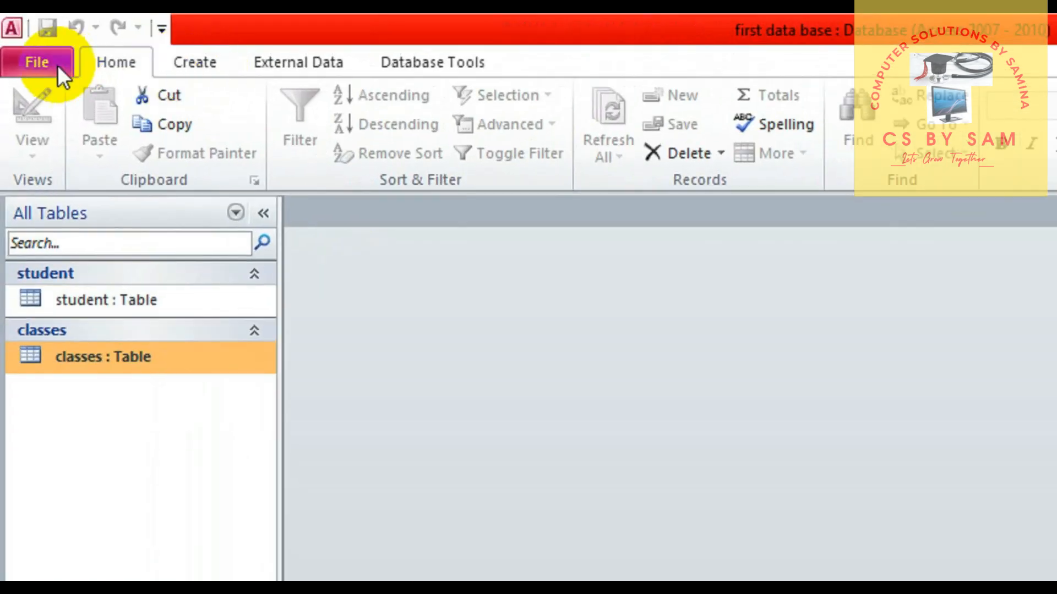
click(208, 65)
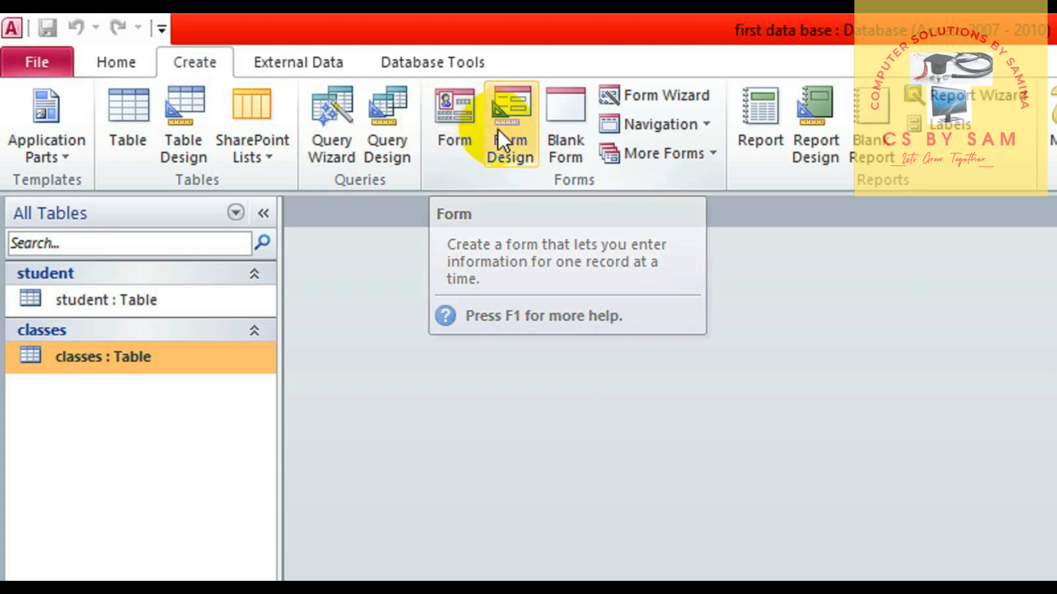
click(670, 98)
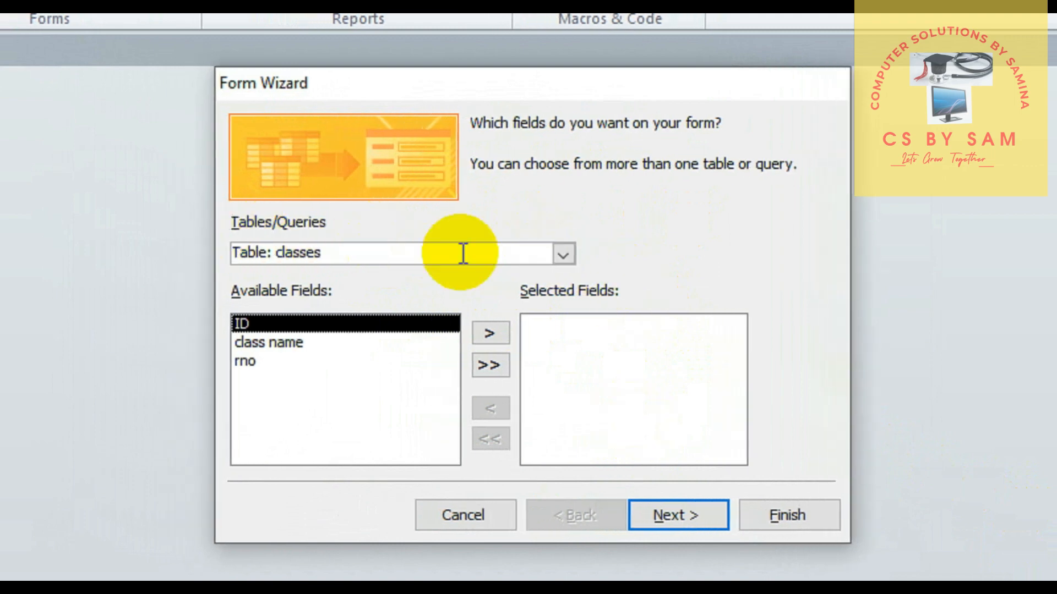
Add the class name field from the classes table to the form's selected fields
click(564, 254)
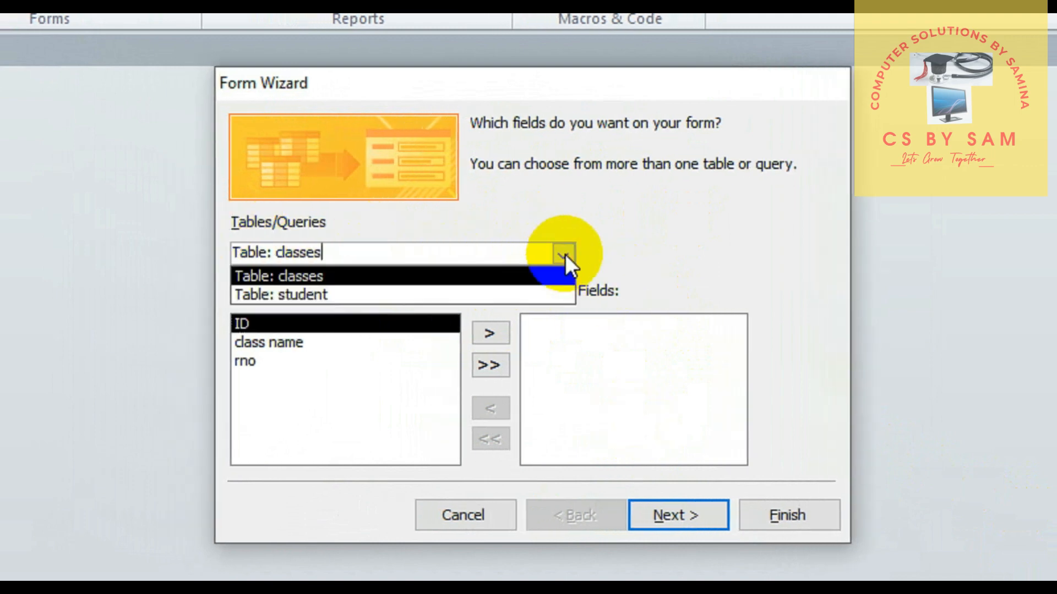
click(354, 278)
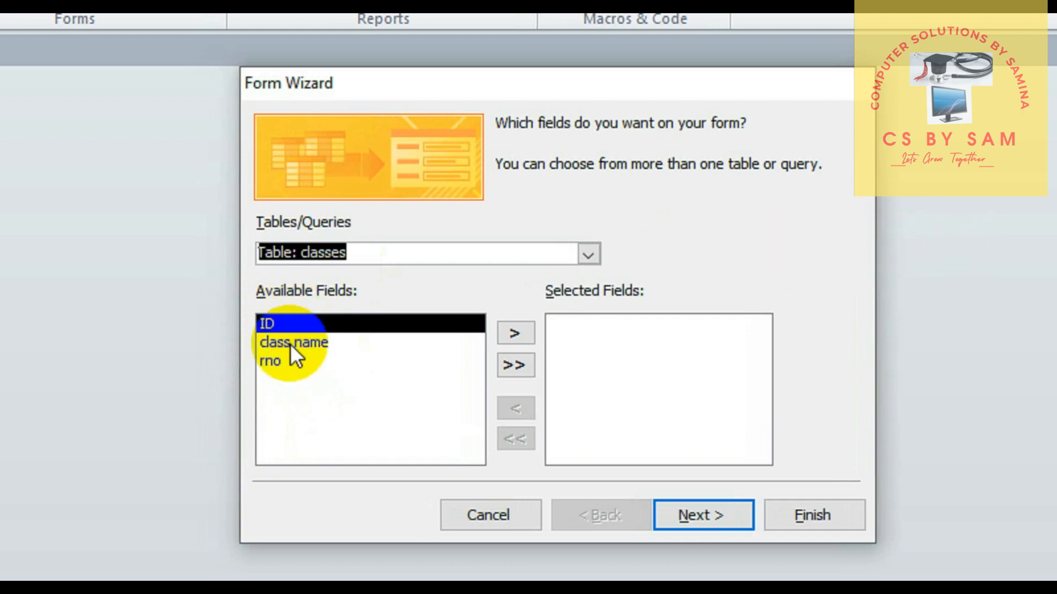
click(328, 346)
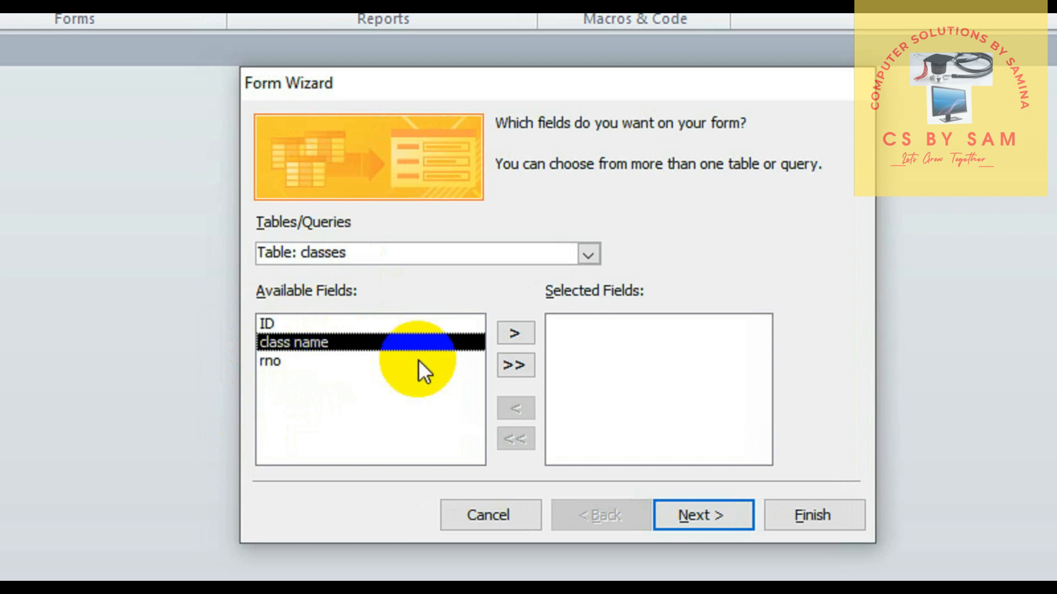
click(512, 334)
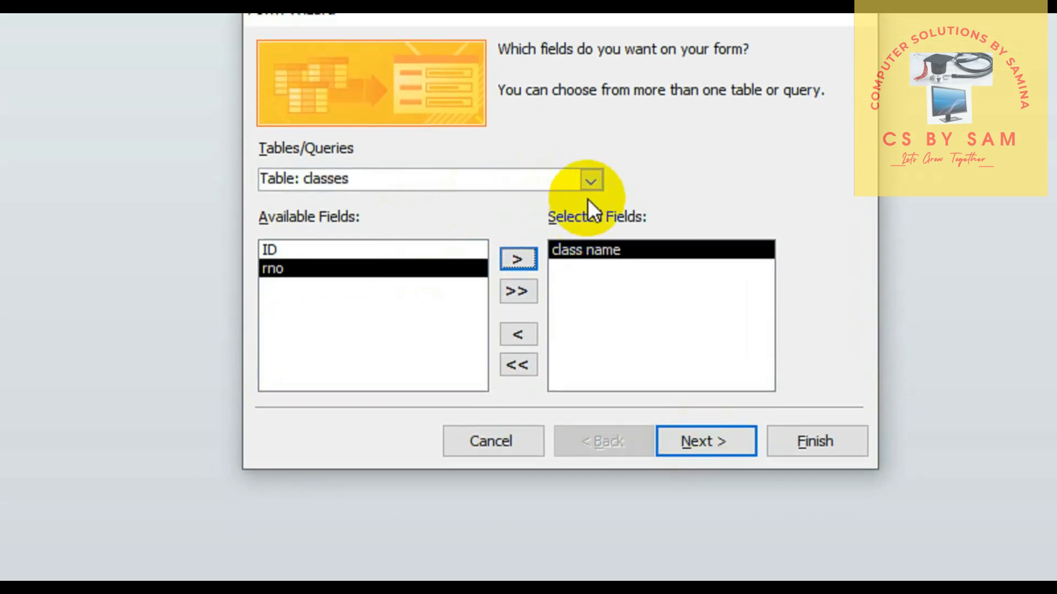
Add all fields of the student table to the form and confirm the field selection
click(591, 181)
click(361, 220)
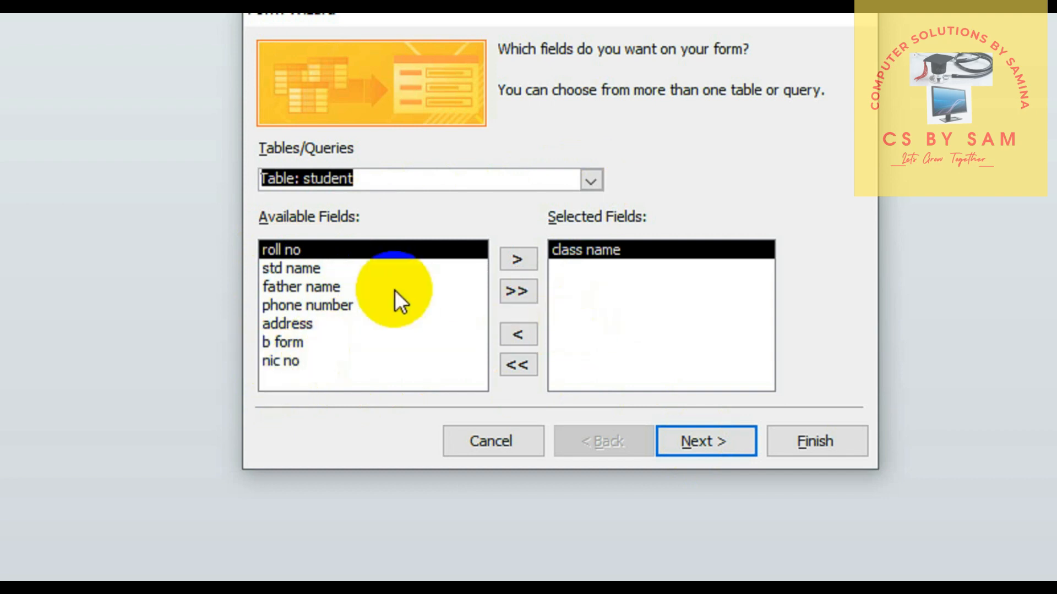
click(512, 295)
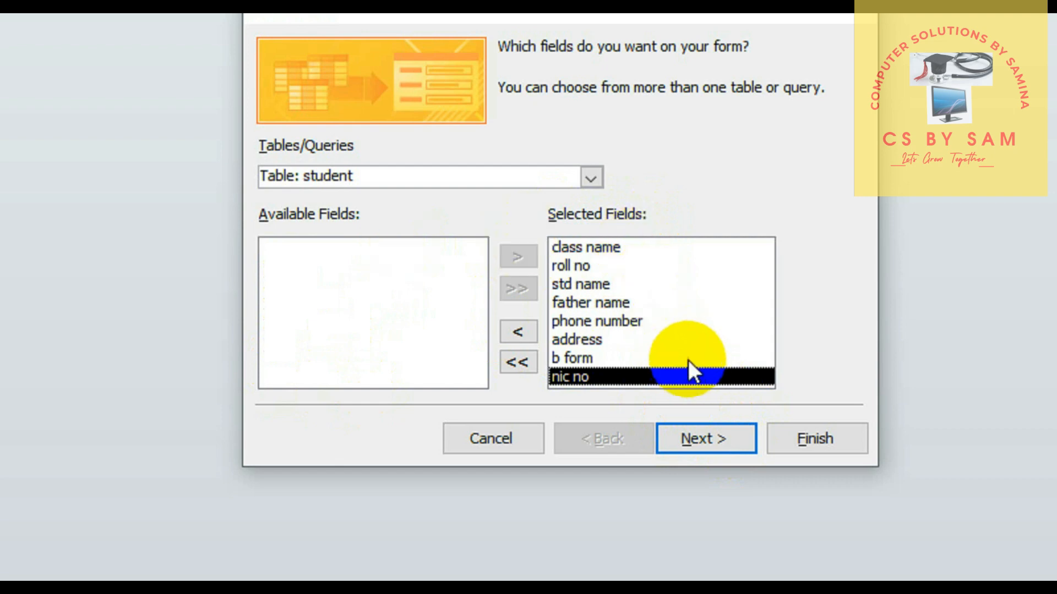
click(706, 432)
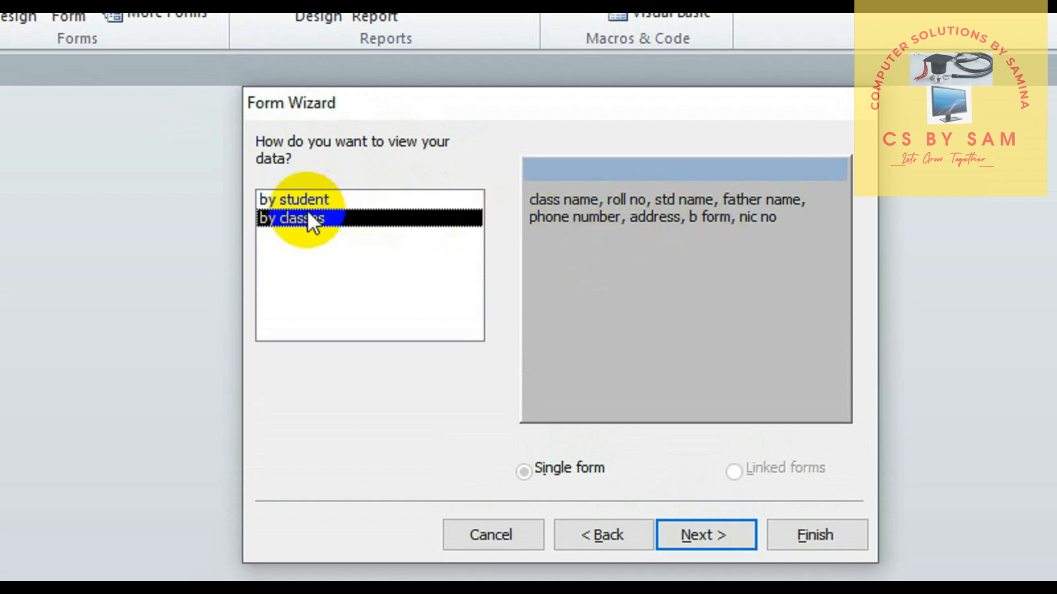
Compare the views by classes and by student, and organise the data by student as a form with subforms
click(284, 205)
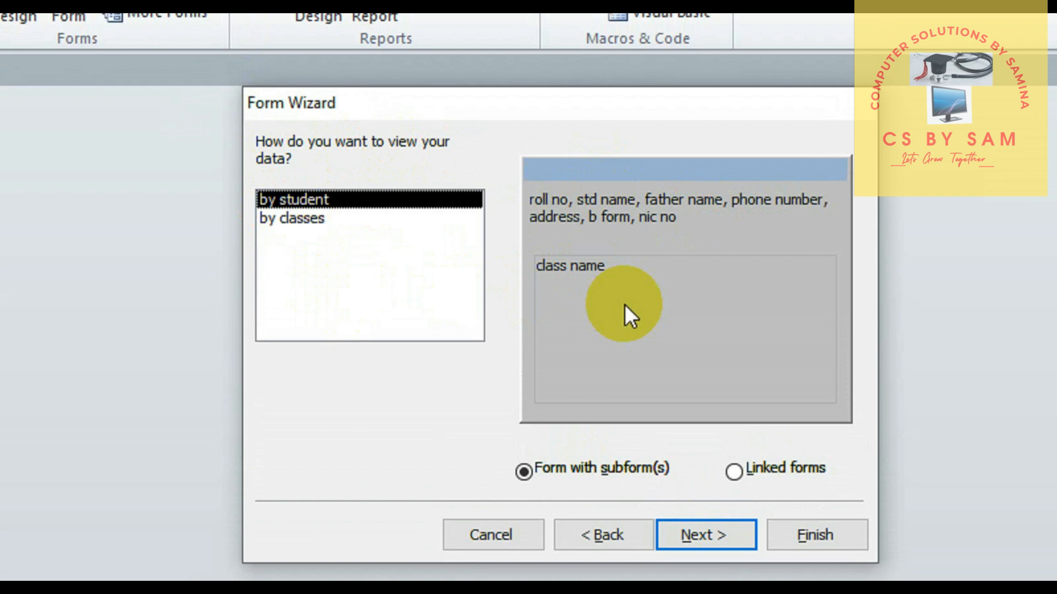
click(273, 220)
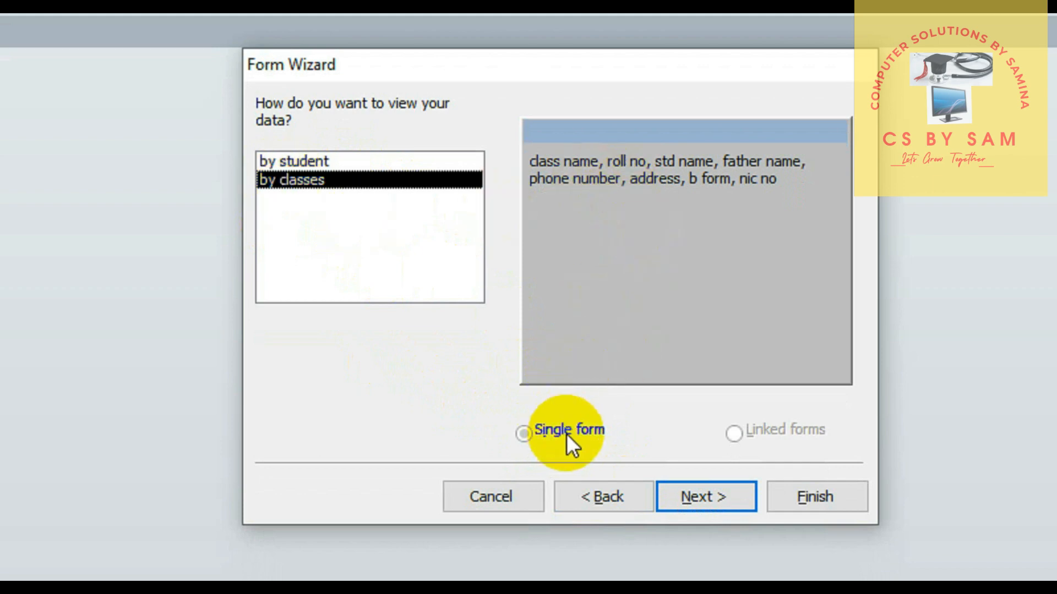
click(295, 162)
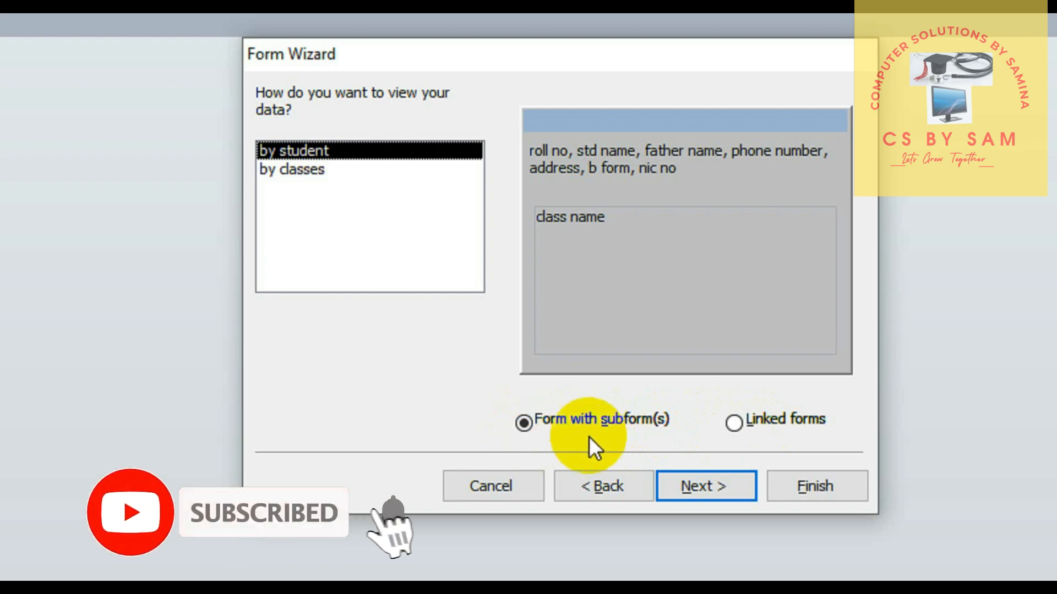
click(708, 488)
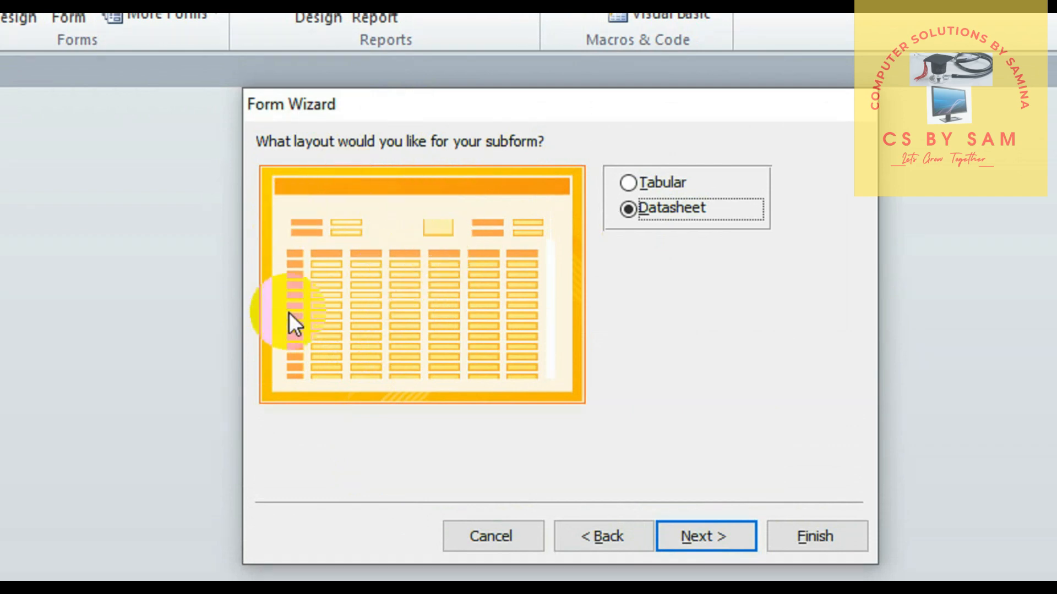
Choose the Tabular layout for the subform and finish the form with its default titles, opening it to view information
click(628, 181)
click(627, 208)
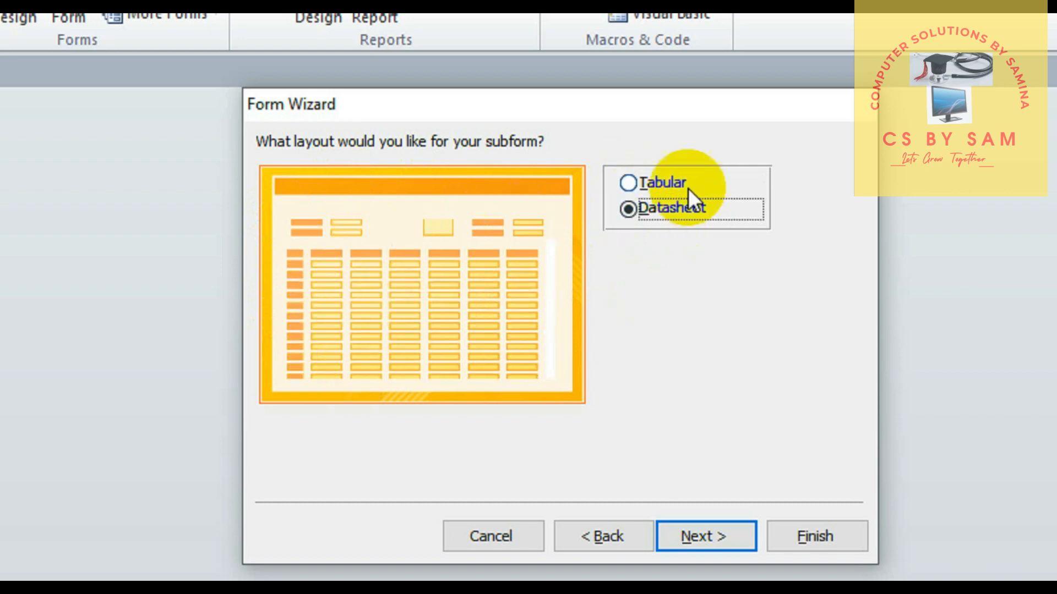
click(627, 181)
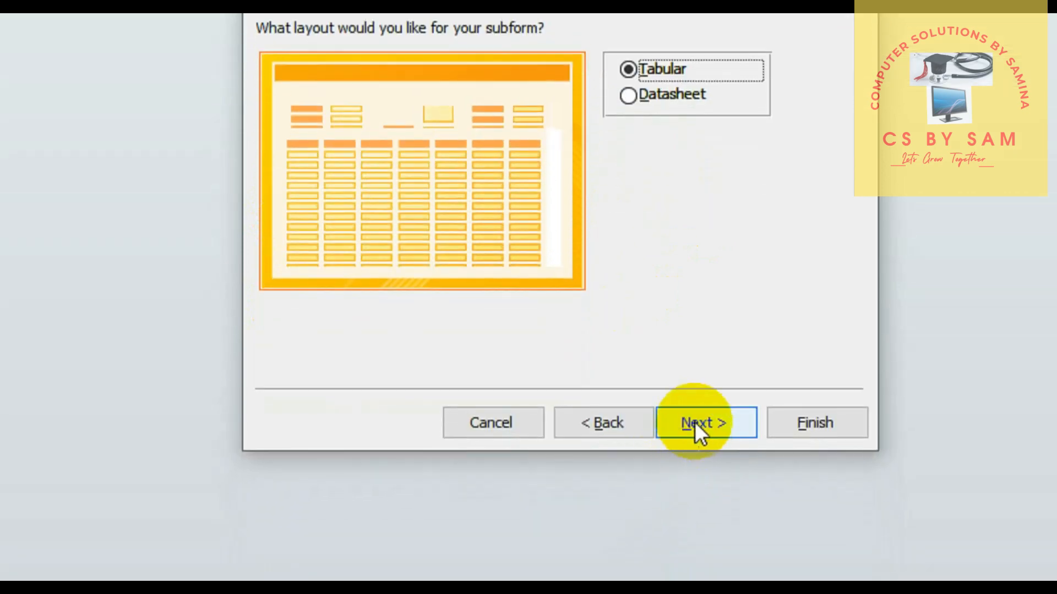
click(695, 420)
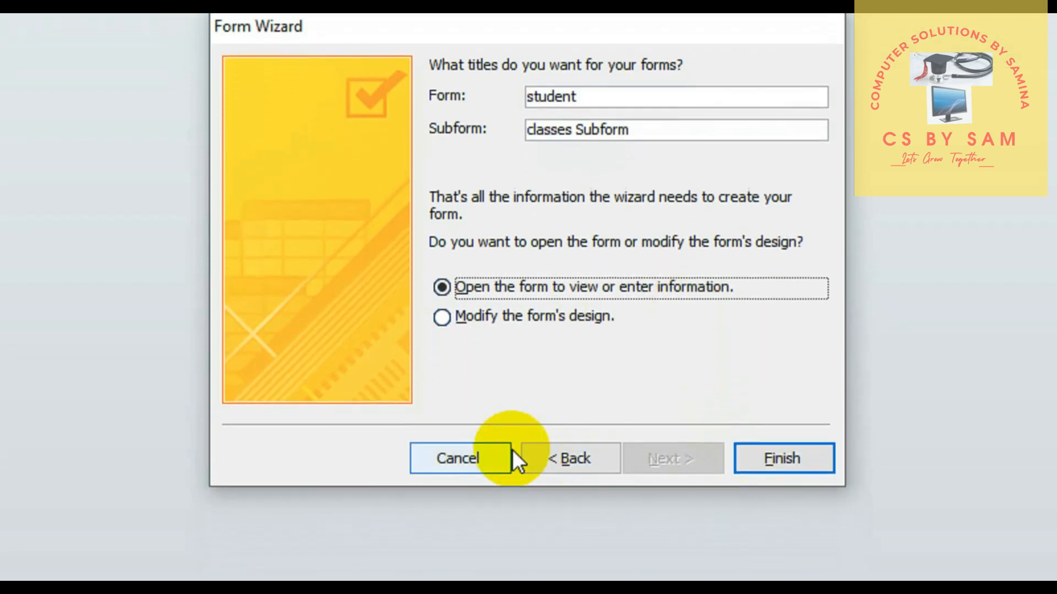
click(775, 438)
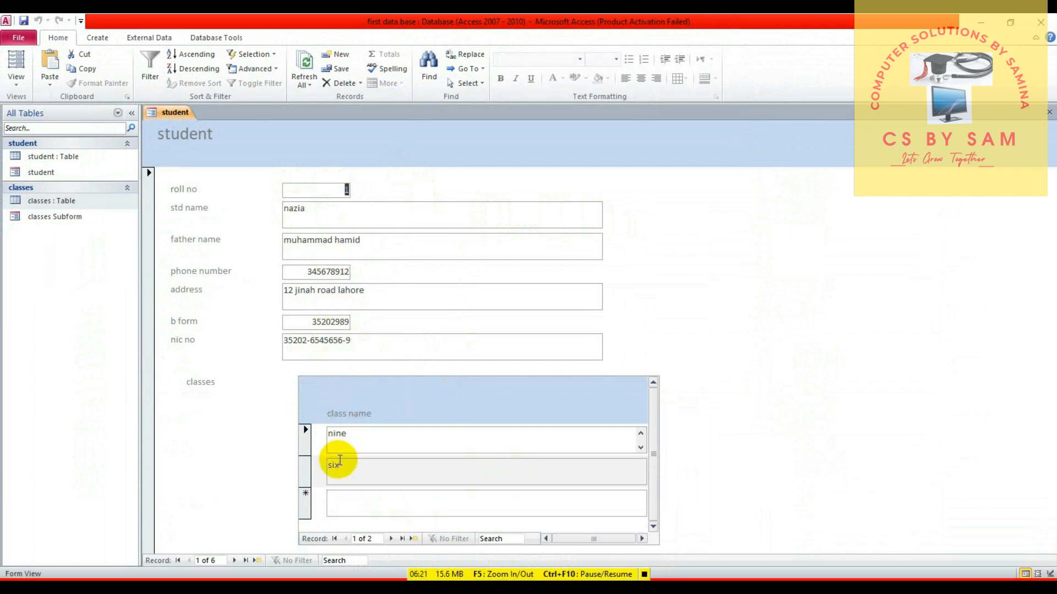
Browse the class records in the subform and page forward through the student records in the main form
click(652, 437)
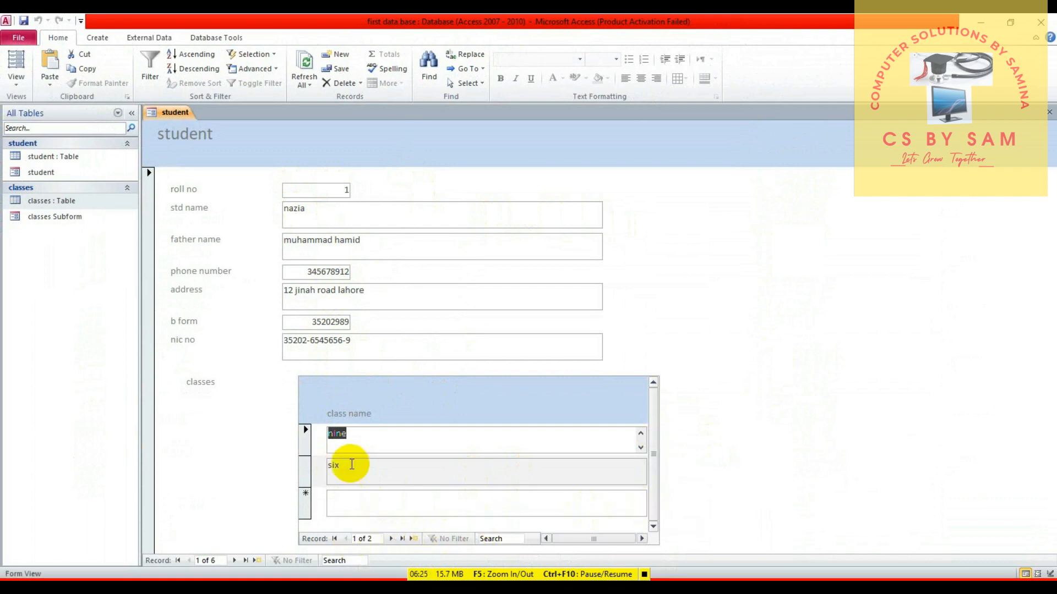
click(391, 540)
click(392, 539)
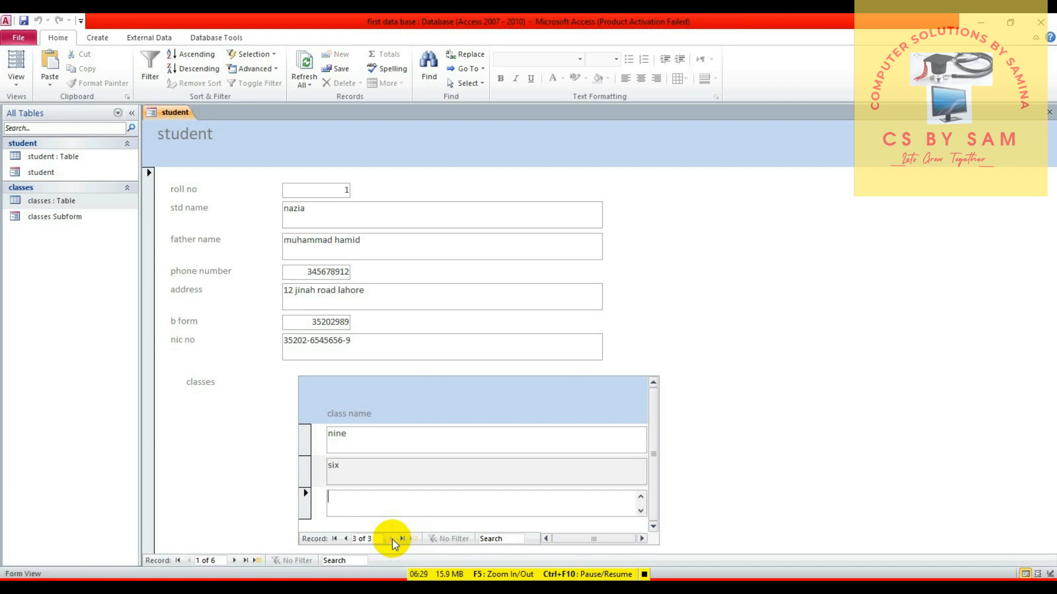
click(345, 539)
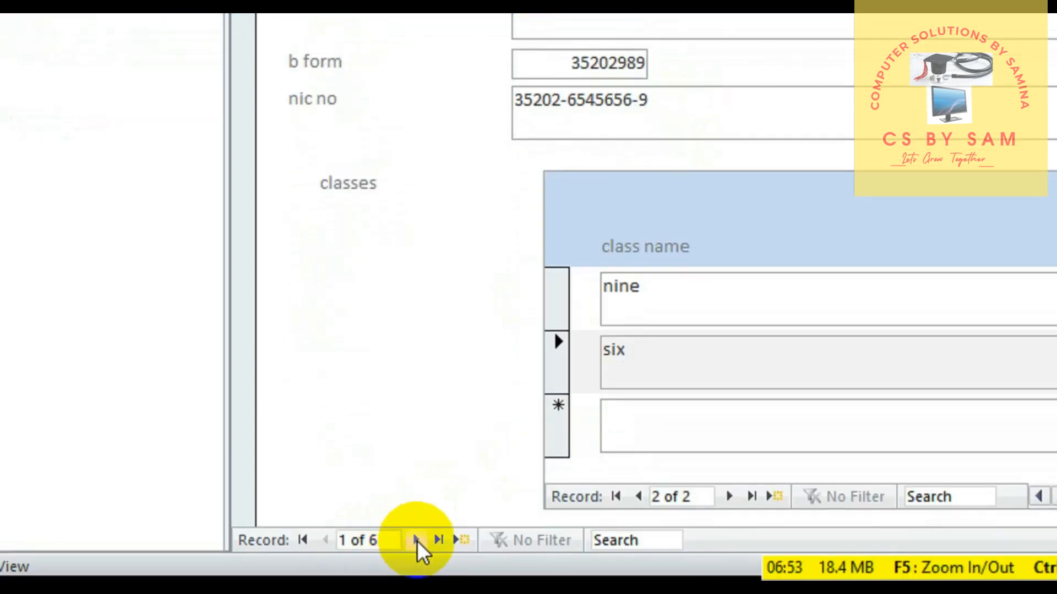
click(417, 541)
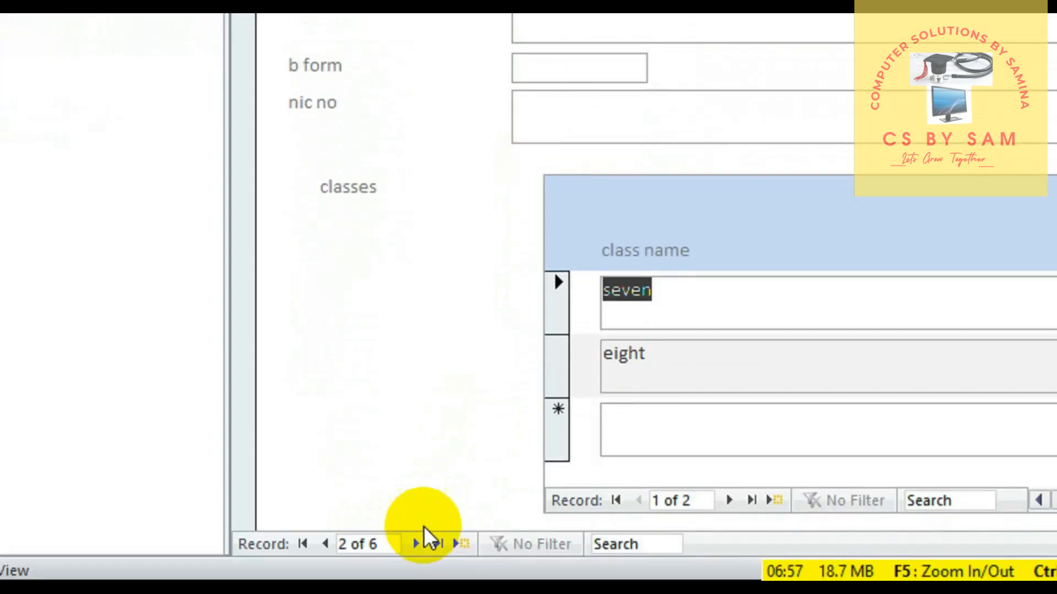
click(417, 541)
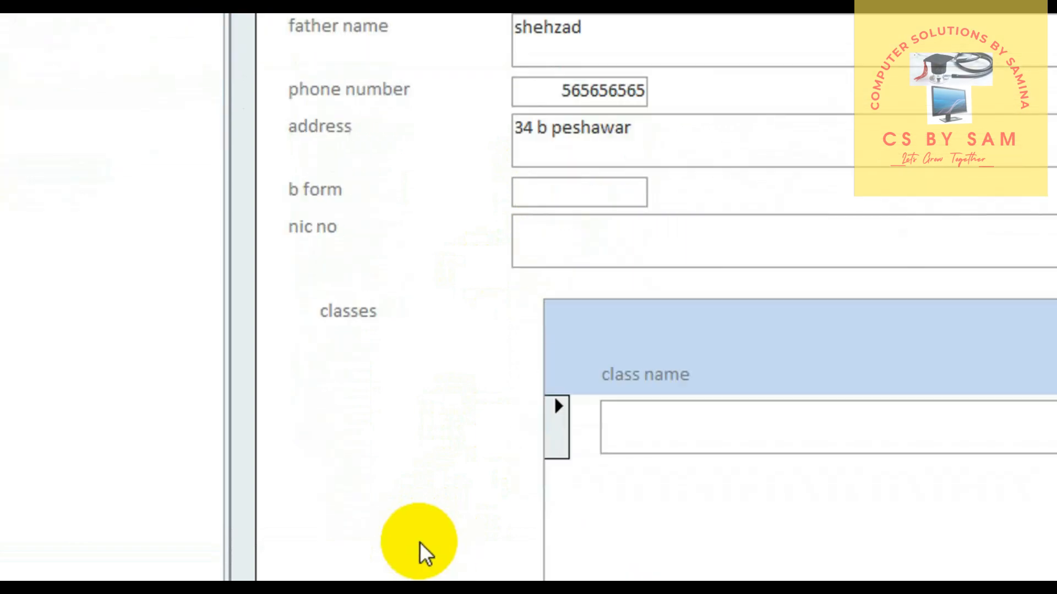
click(416, 541)
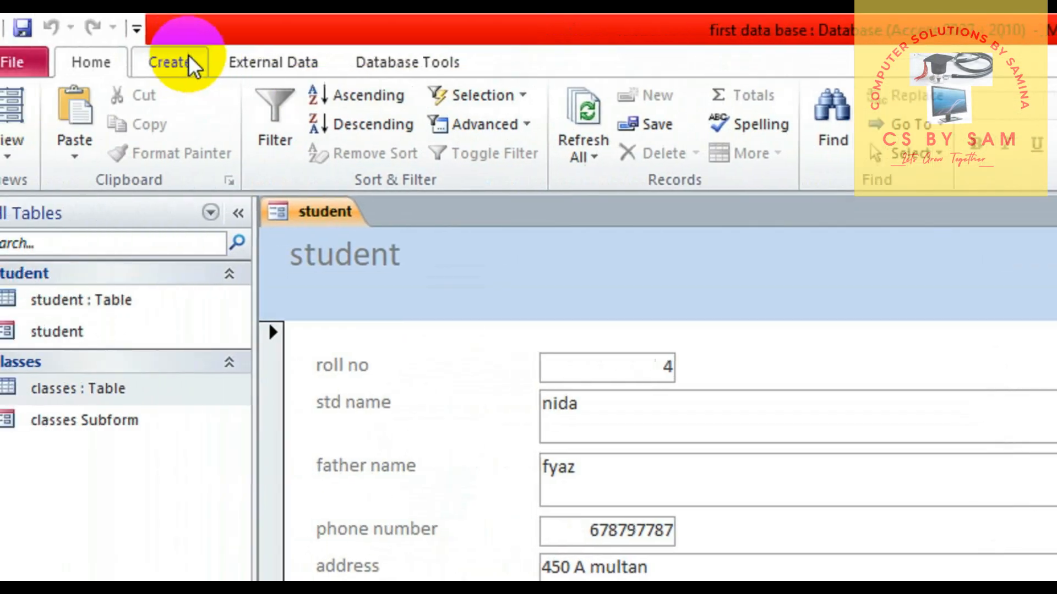
Start another form with the Form Wizard and include all fields of the student table
click(201, 64)
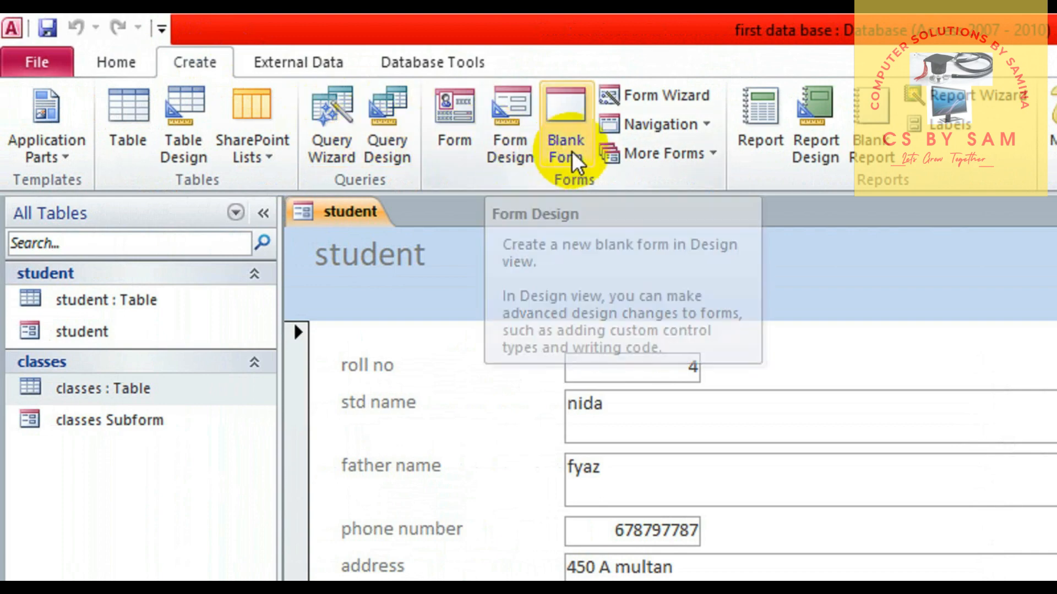
click(649, 106)
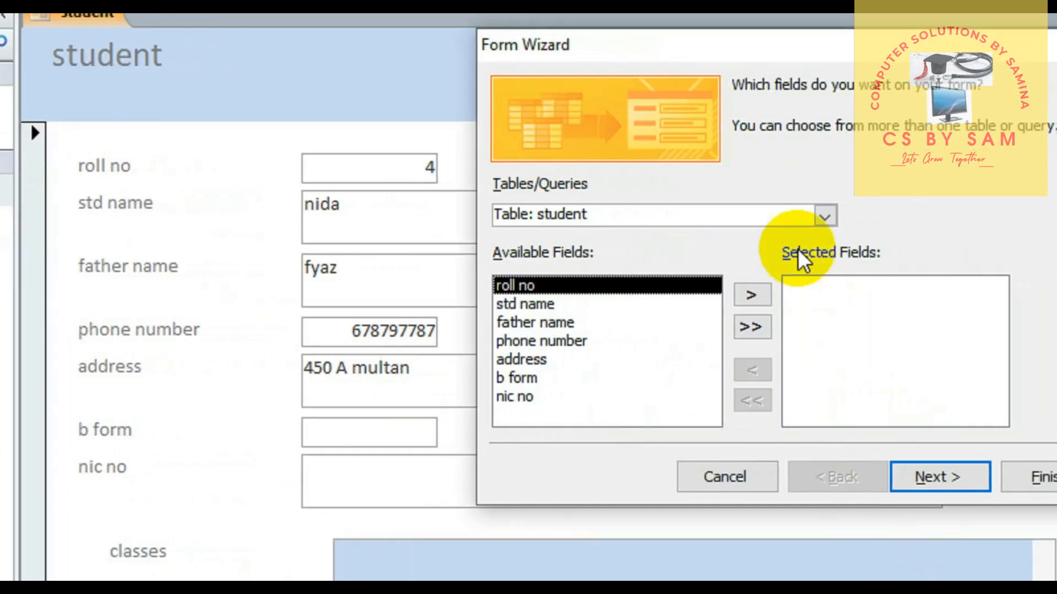
click(757, 326)
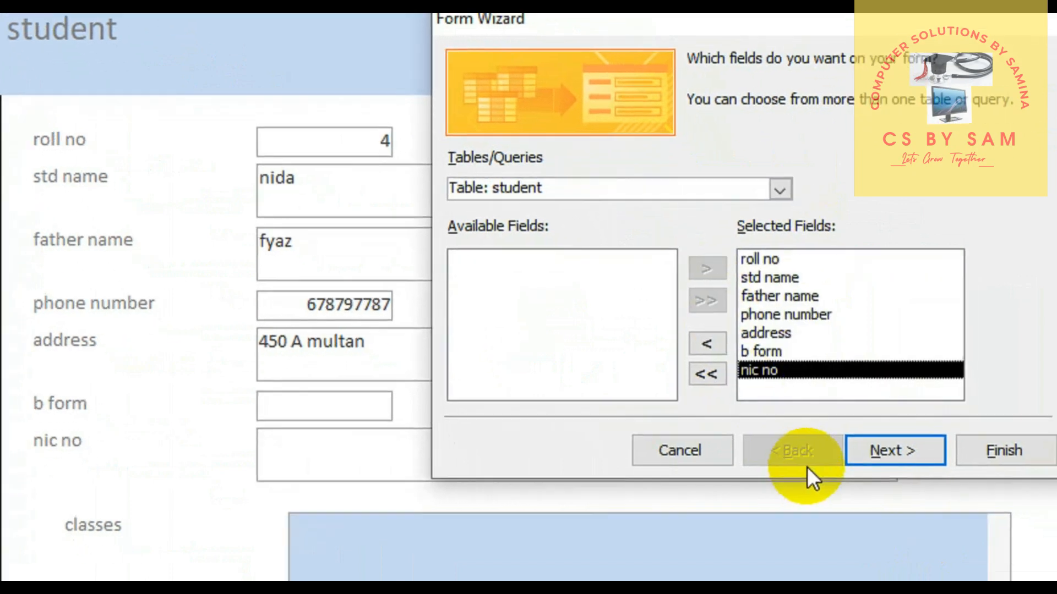
click(886, 475)
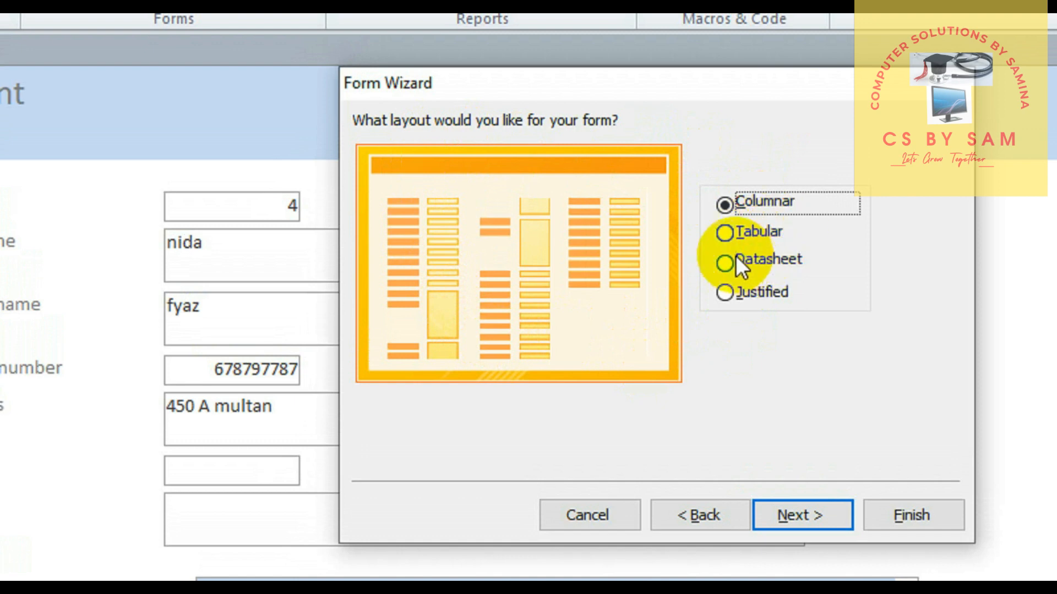
Preview the available form layouts, choose Tabular, and finish the form with its default title, opening it to view information
click(724, 232)
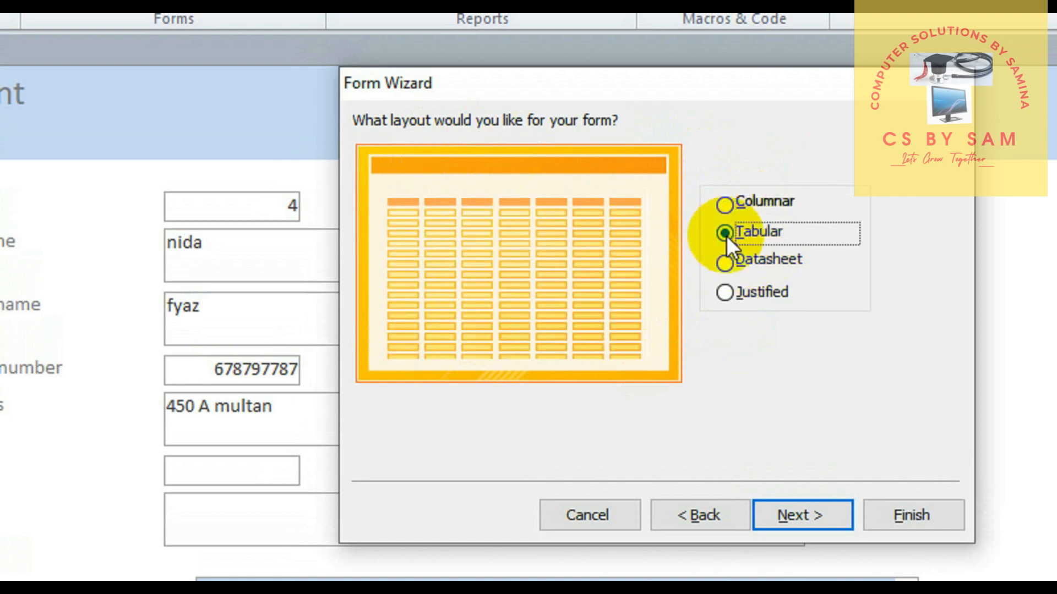
click(725, 264)
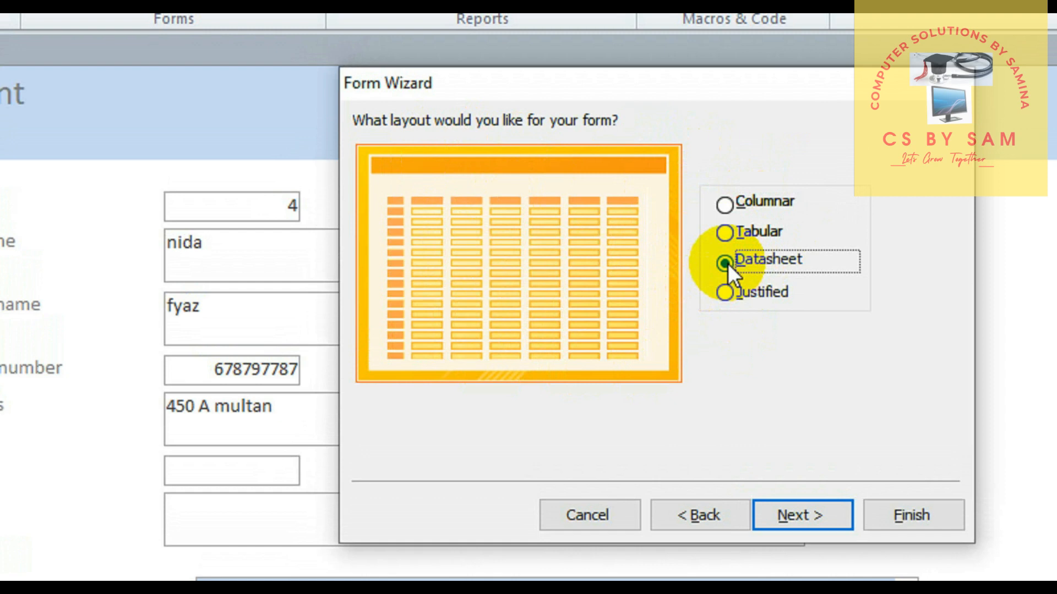
click(725, 293)
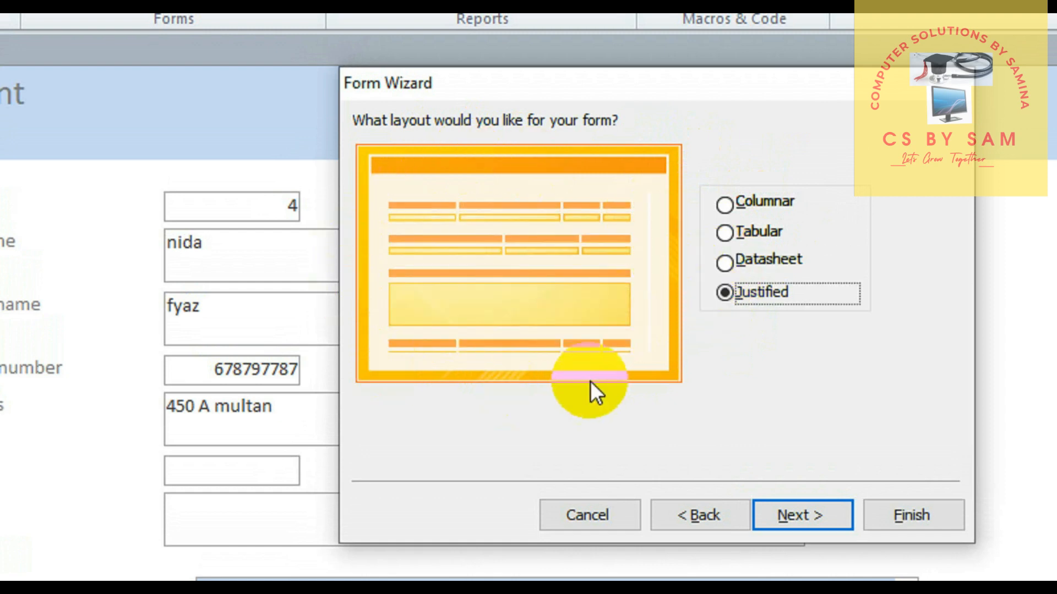
click(724, 233)
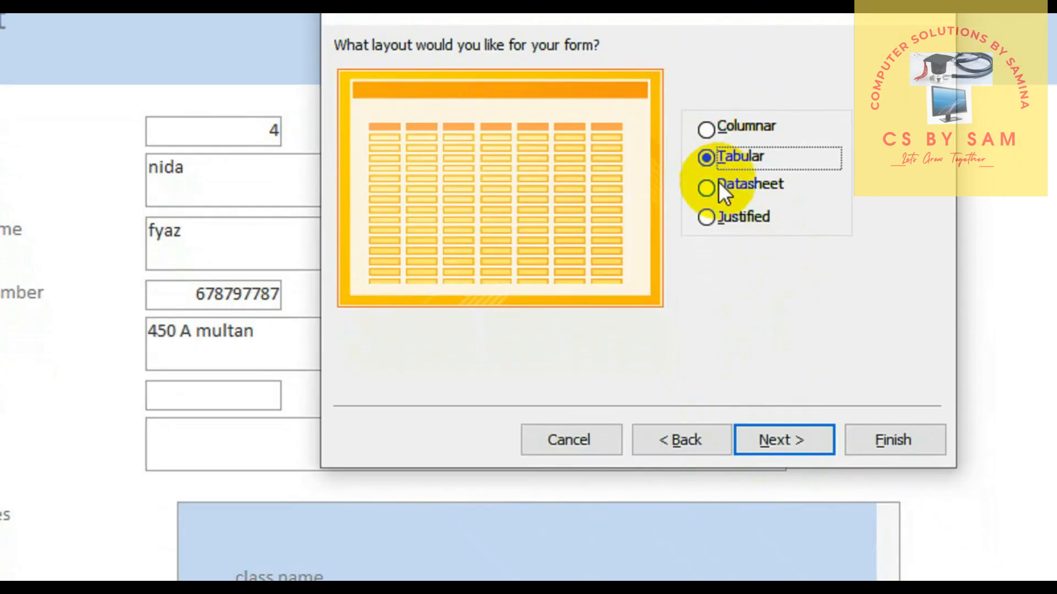
click(765, 428)
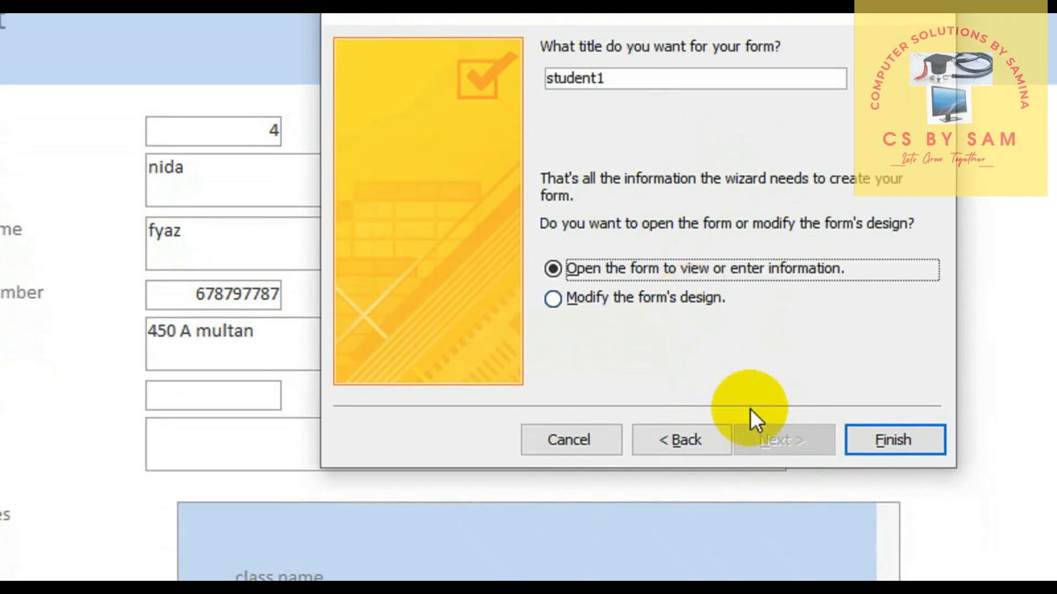
click(894, 440)
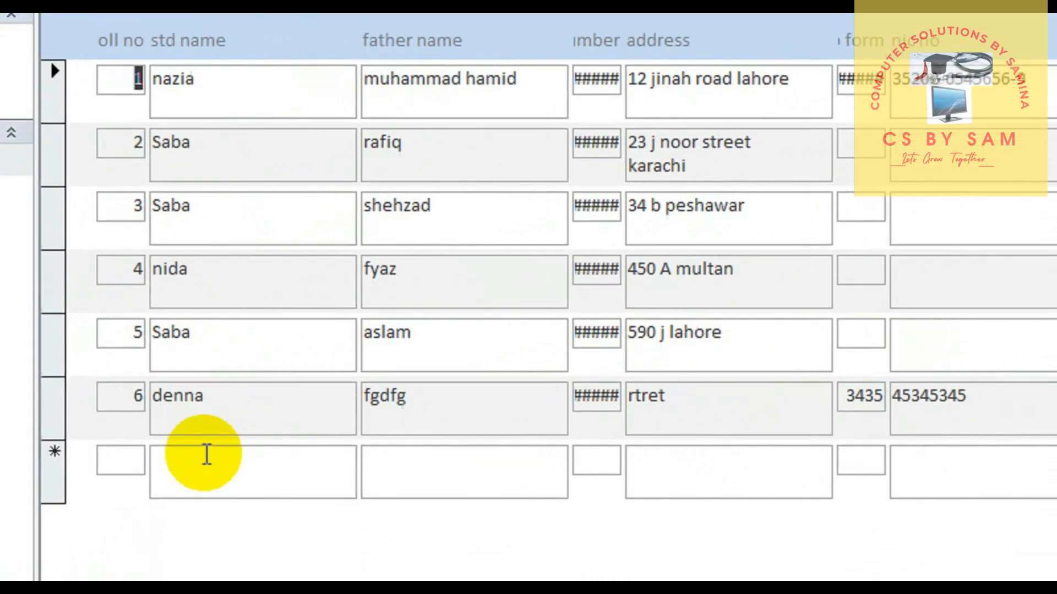
Start a new student record with roll number 7, student name "new", father name "kjhk" and a phone number
click(219, 449)
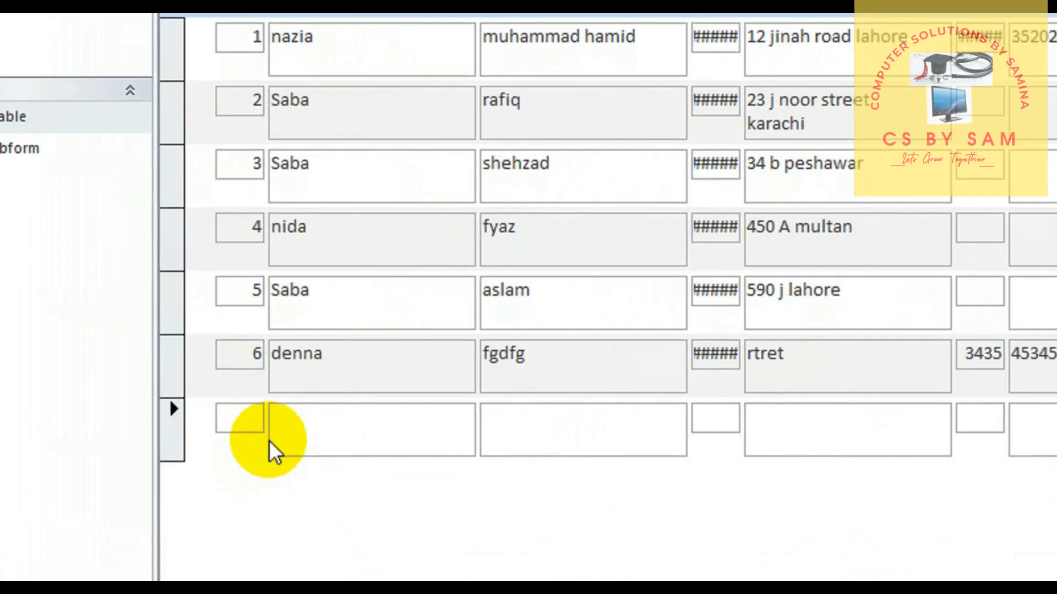
text(7)
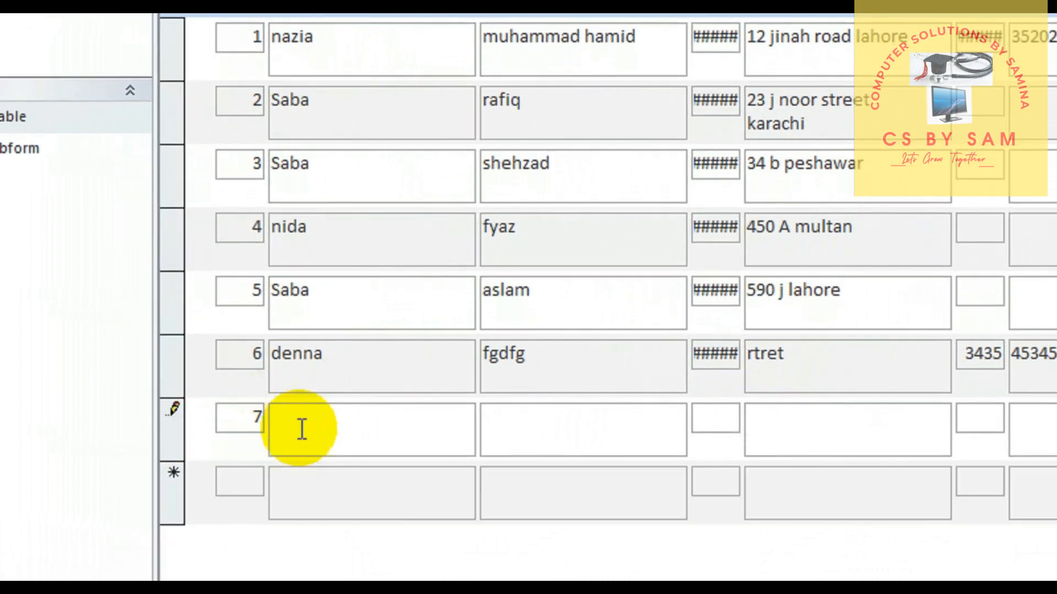
click(316, 426)
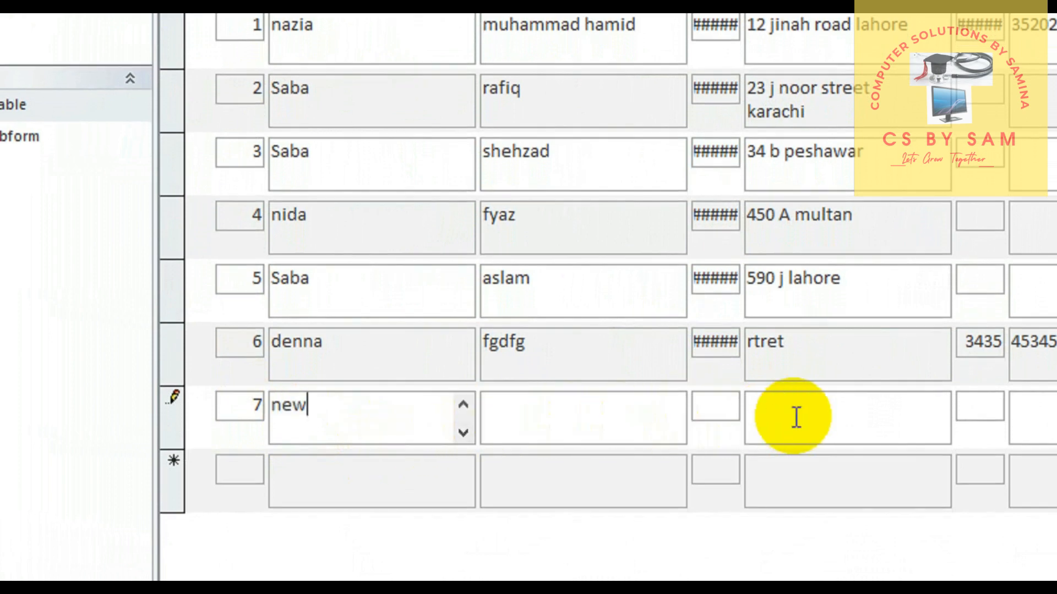
click(596, 427)
text(kjhk)
click(704, 404)
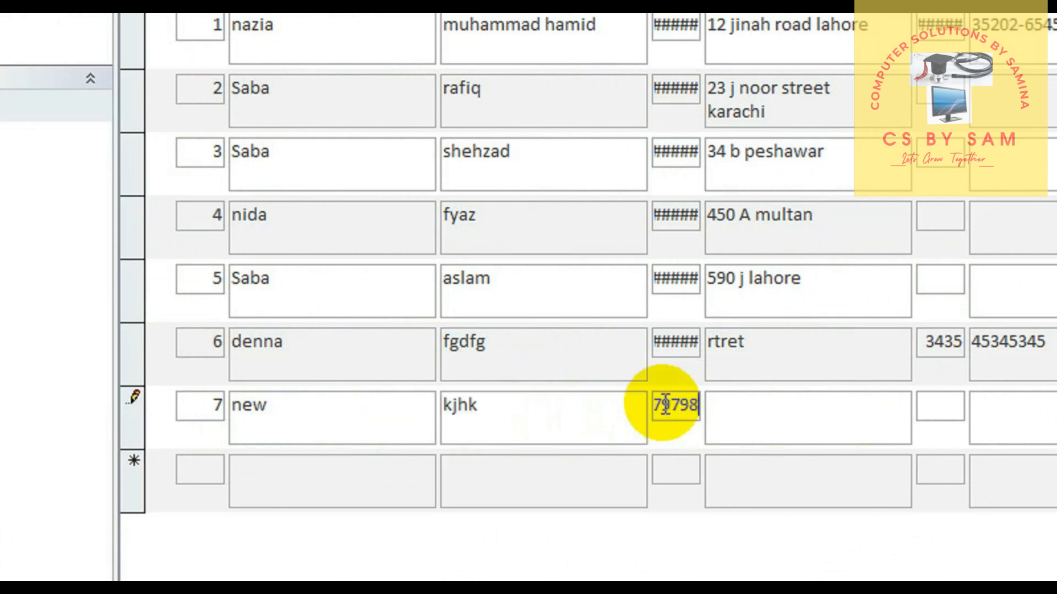
Complete the record for roll number 7 with the address "khjkhkh", a form number and the student's NIC number
click(790, 424)
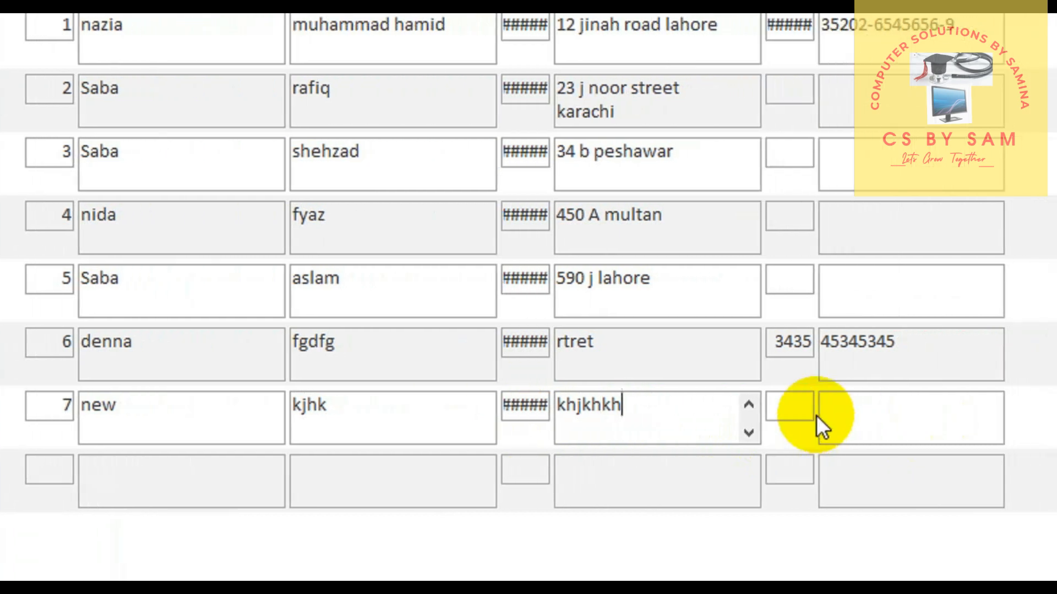
click(768, 402)
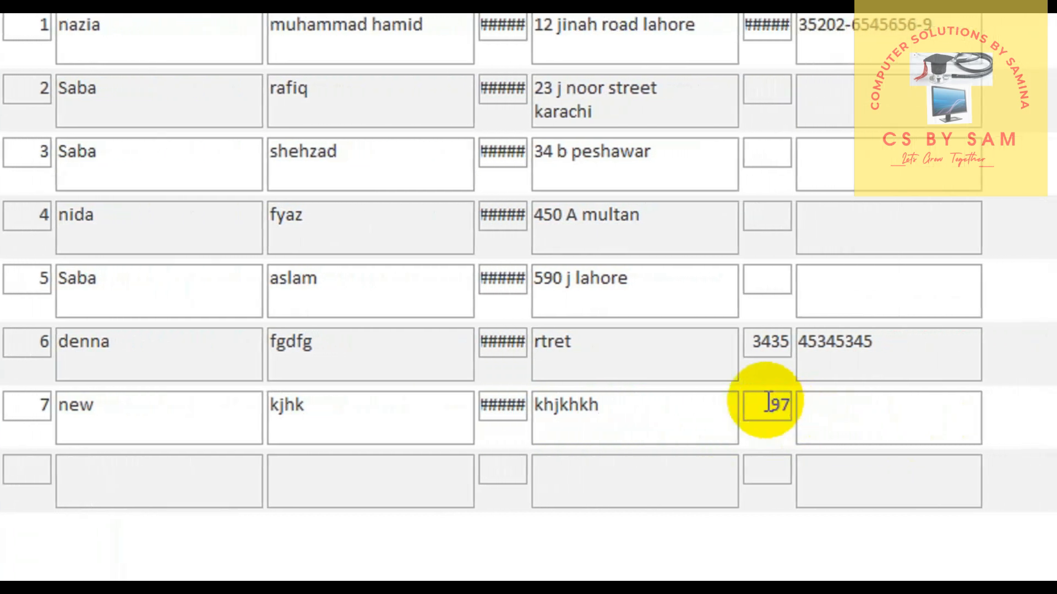
click(820, 402)
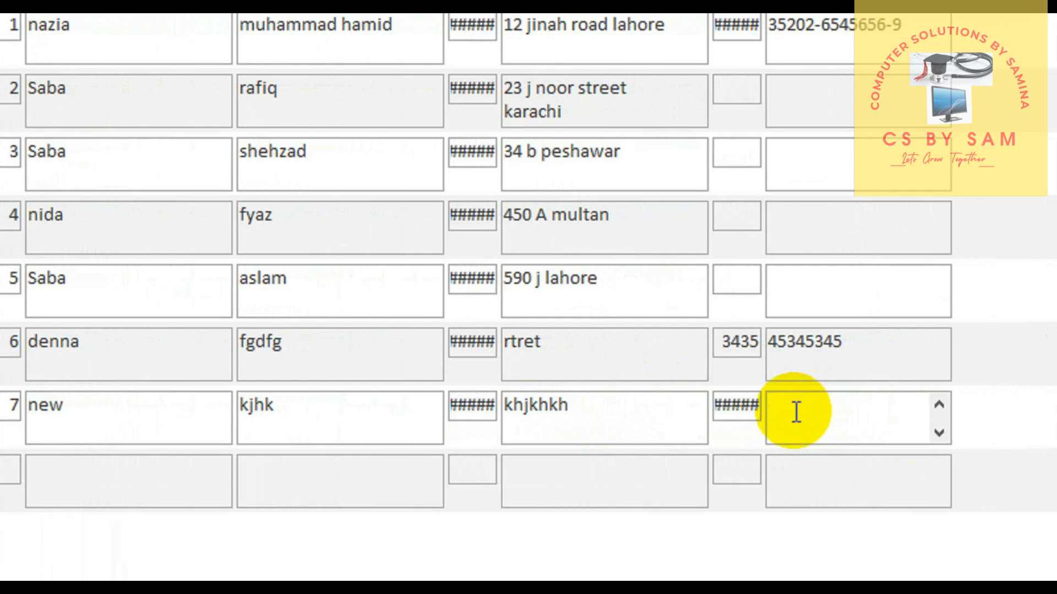
text(769798798u98)
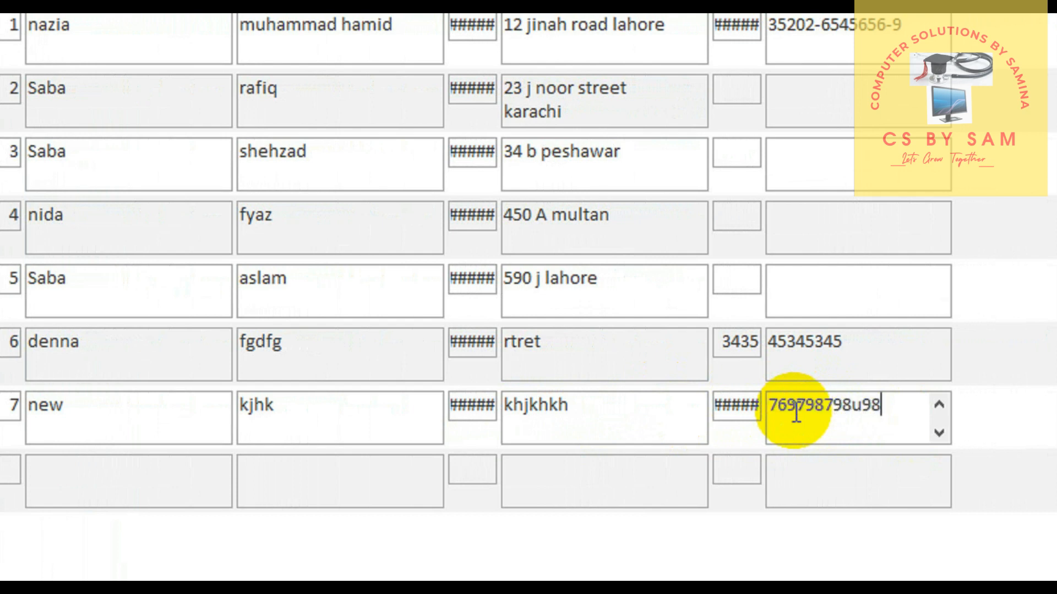